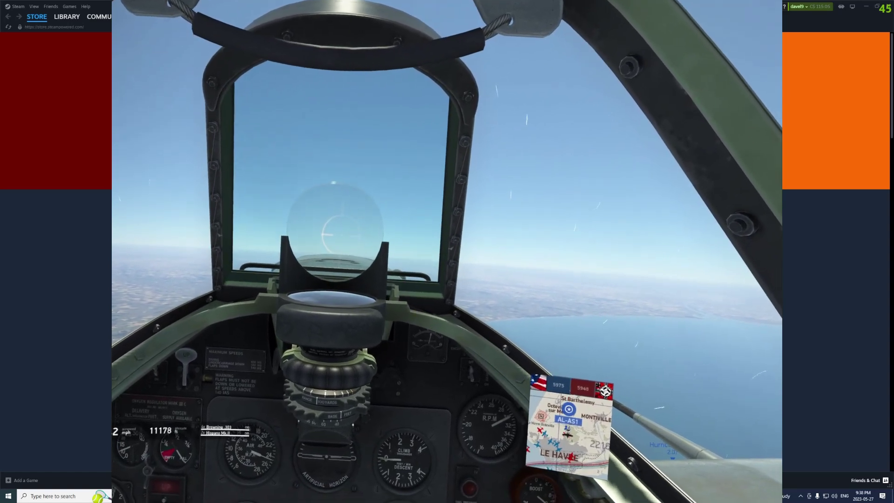
# Watch the parachuting pilot externally, then follow a Bf 110 G-2, a Bf 109 and an Fw 190.
pyautogui.press('j')
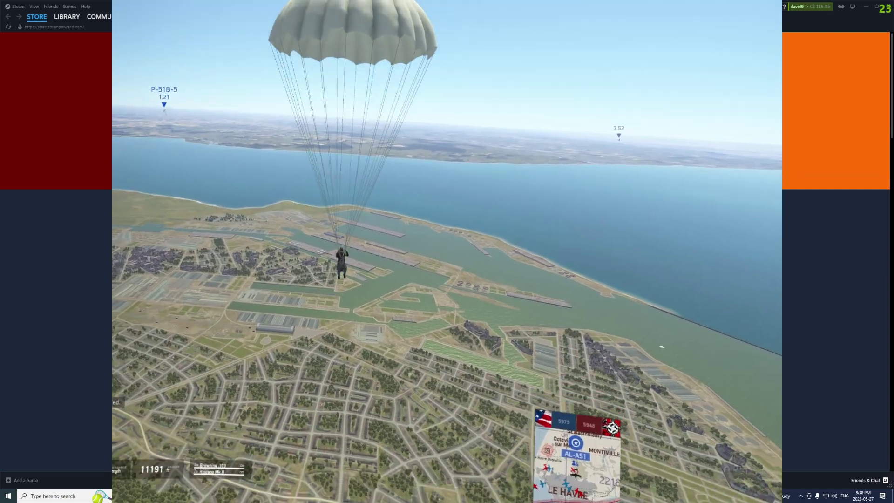
pyautogui.hotkey('shift', 'F2')
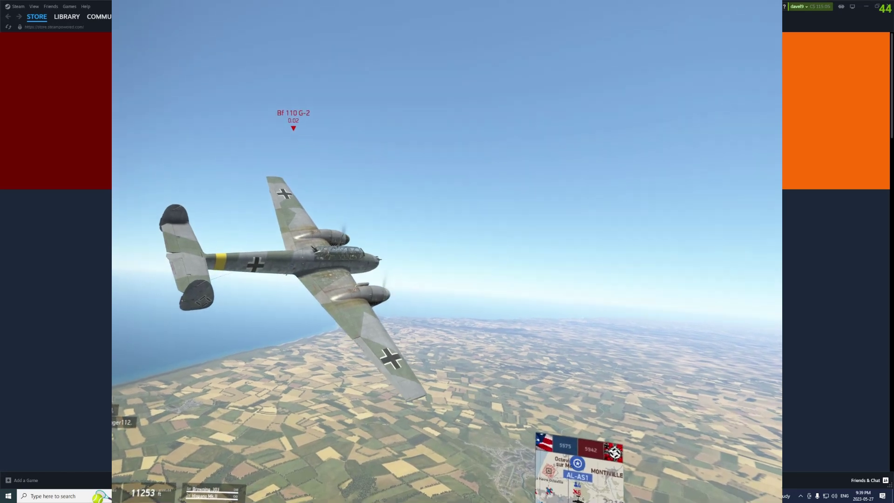
pyautogui.hotkey('shift', 'F2')
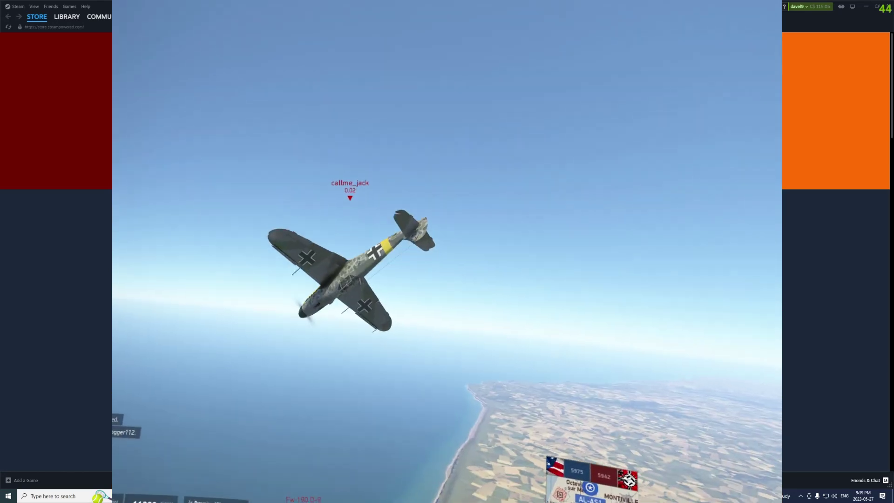
pyautogui.hotkey('shift', 'F2')
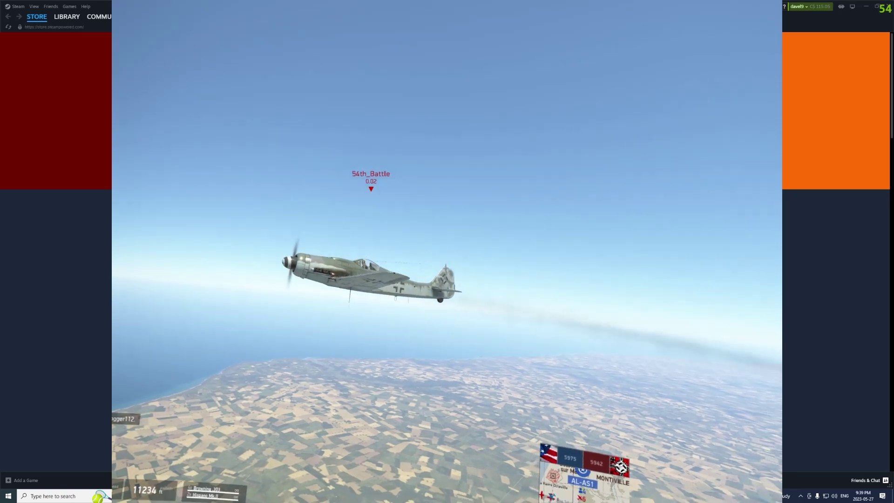
# Chase the Fw 190, then cycle the spectator view past a Bf 110 to another Fw 190.
pyautogui.hotkey('shift', 'F2')
pyautogui.hotkey('shift', 'F2')
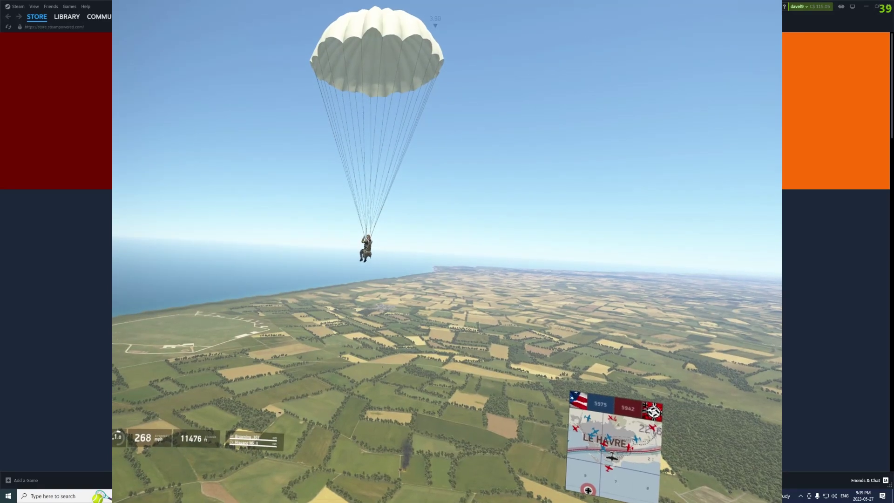
pyautogui.press('Right')
pyautogui.press('Right')
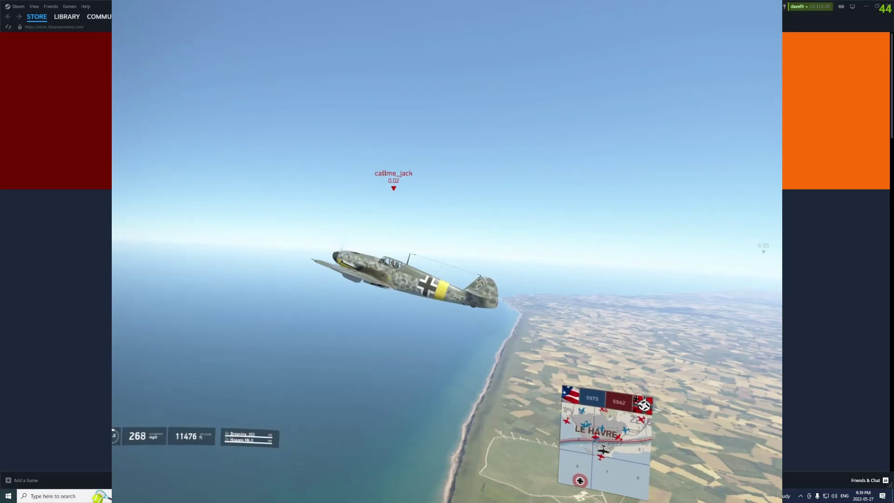
pyautogui.press('Right')
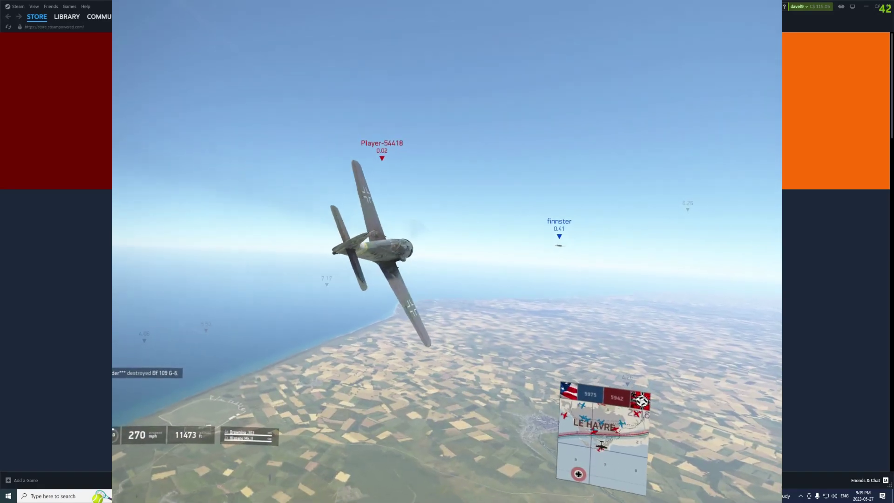